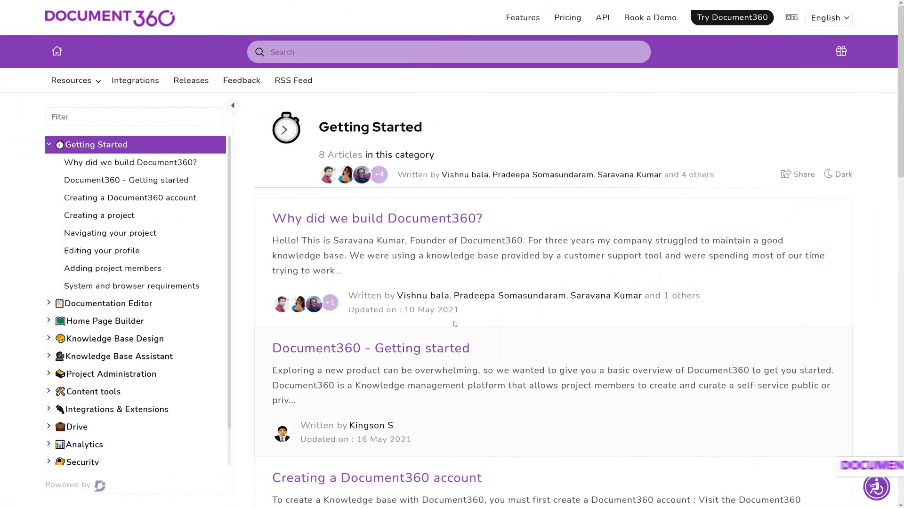
Step: Expand Analytics in the help-site sidebar, then move to the portal's Documentation > Getting Started category
scroll(89, 405, "down", 1)
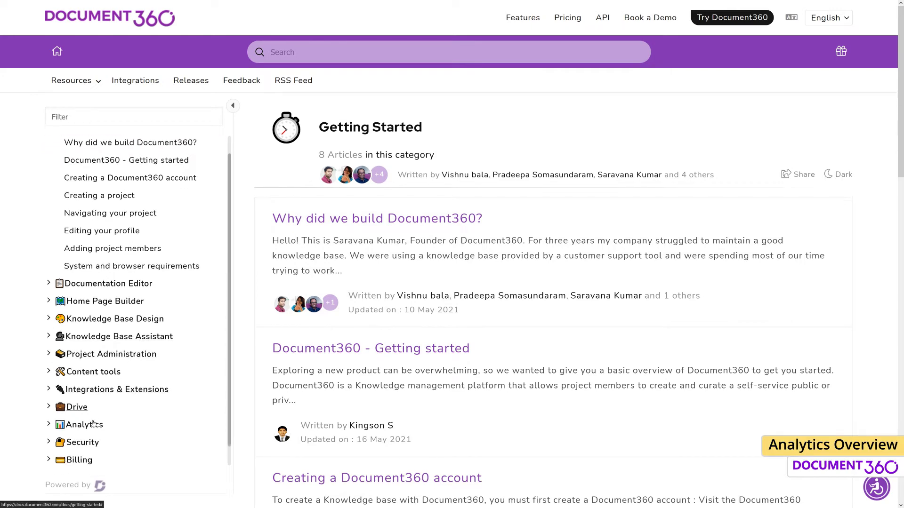
left_click(91, 407)
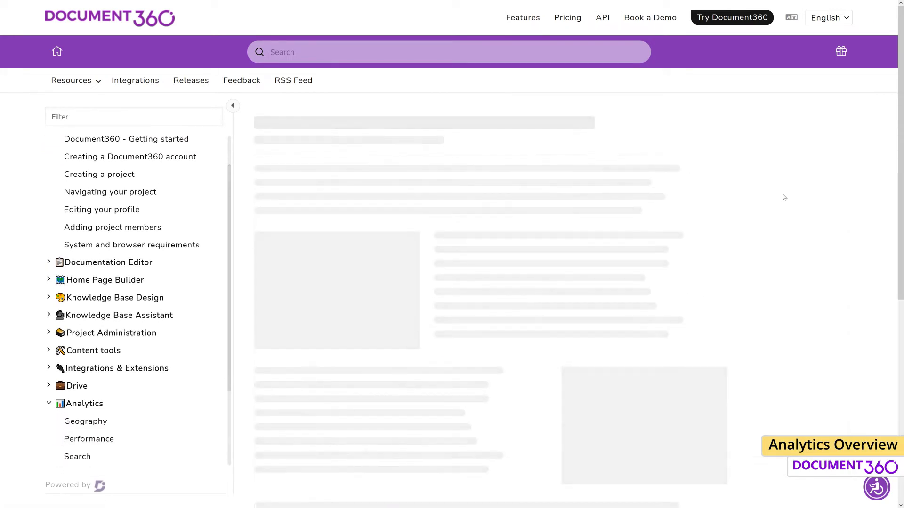
left_click_drag(900, 149, 890, 360)
scroll(61, 292, "down", 4)
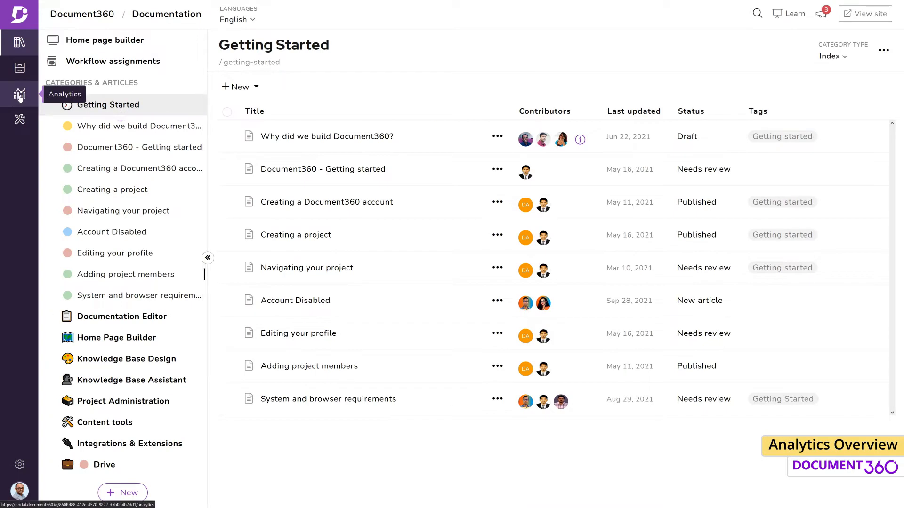
Step: Open Analytics to the Geography report, led by India with 6137 visits
left_click(19, 95)
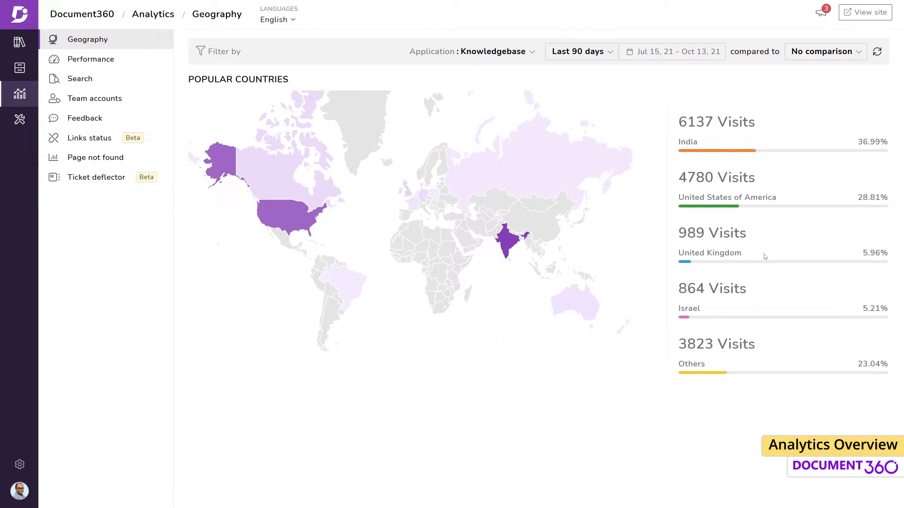
Step: Open Performance analytics and rank the leading articles by dislikes
left_click(72, 60)
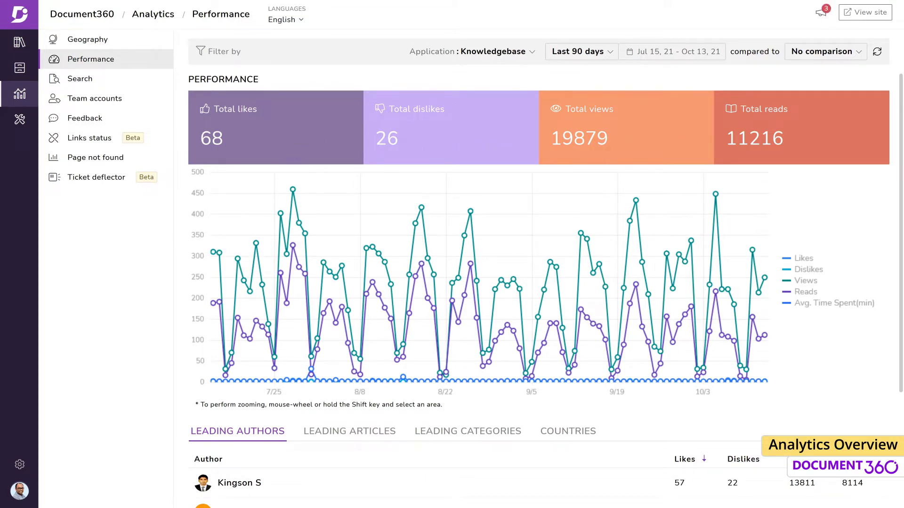
left_click_drag(895, 154, 893, 283)
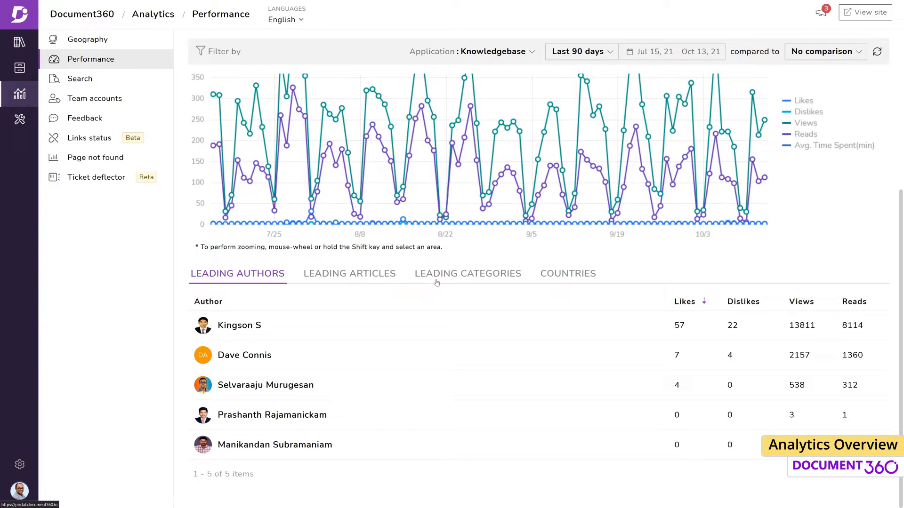
left_click(375, 279)
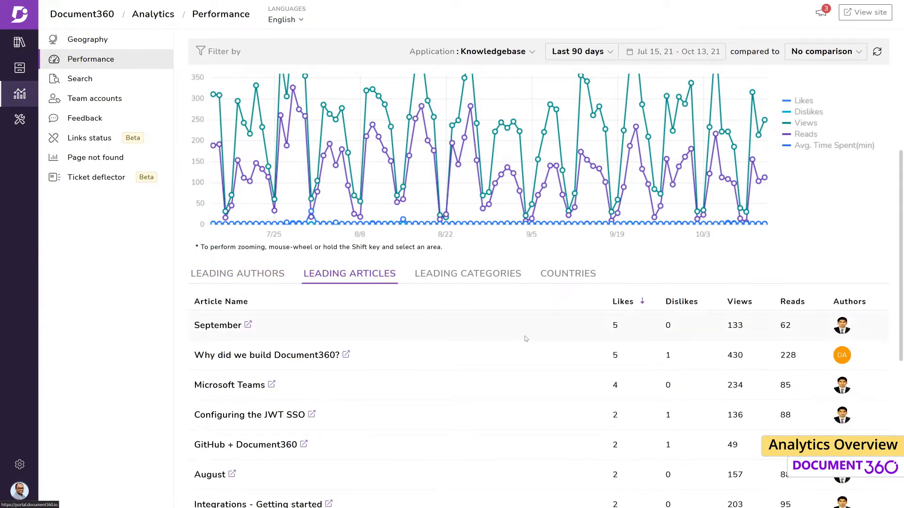
left_click(683, 304)
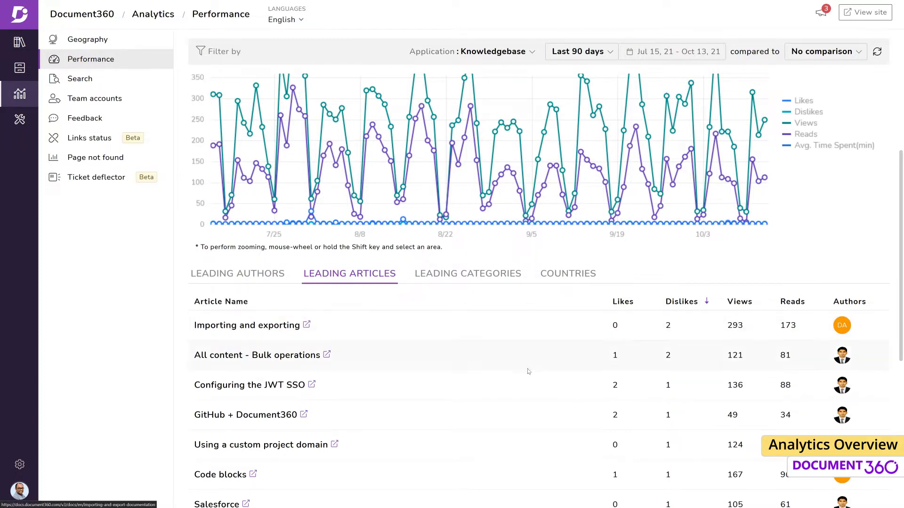
scroll(546, 371, "up", 3)
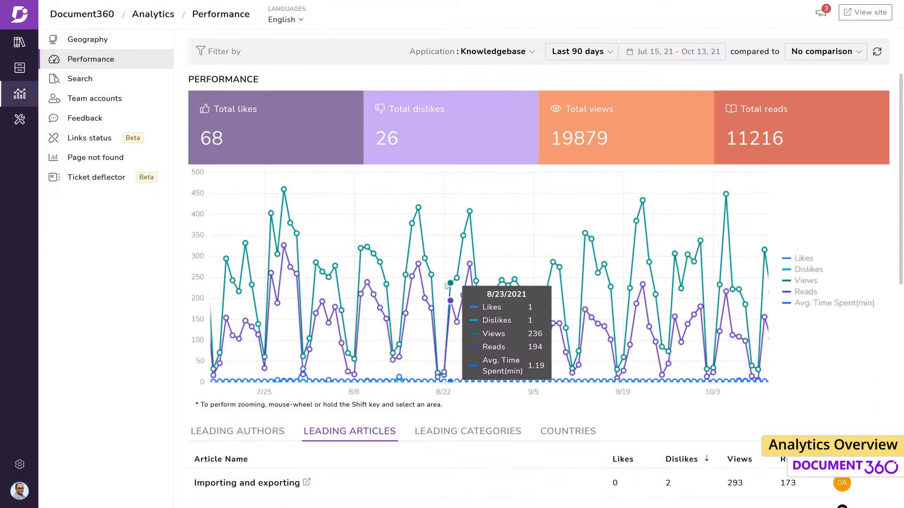
Step: Open Search analytics and scroll through its searches chart and popular searches
left_click(108, 83)
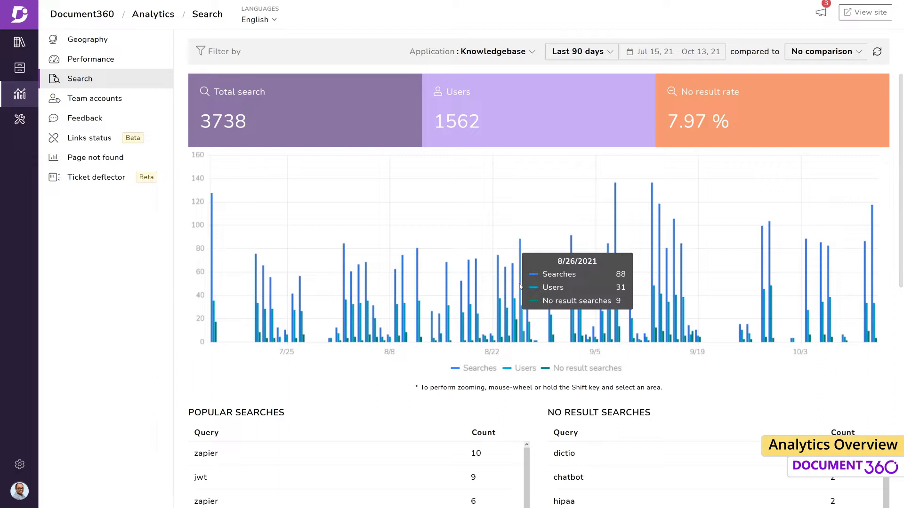
mouse_move(515, 285)
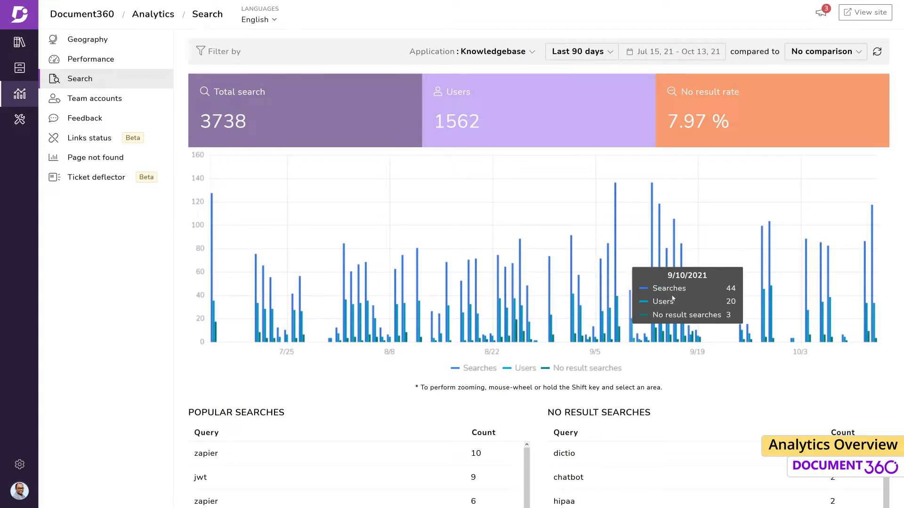
left_click_drag(901, 298, 901, 399)
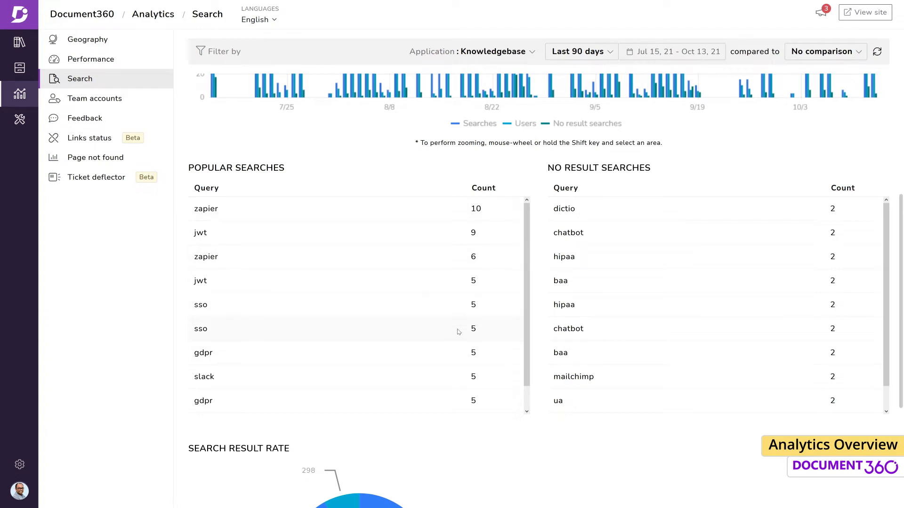
left_click_drag(899, 233, 897, 84)
Step: Highlight the 7.97% no-result rate and the chatbot query among no-result searches
double_click(669, 122)
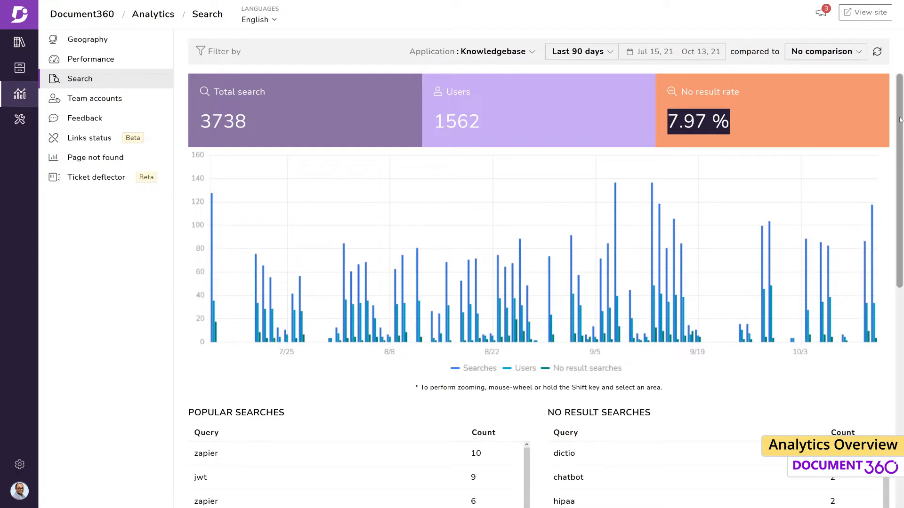
left_click_drag(900, 122, 900, 264)
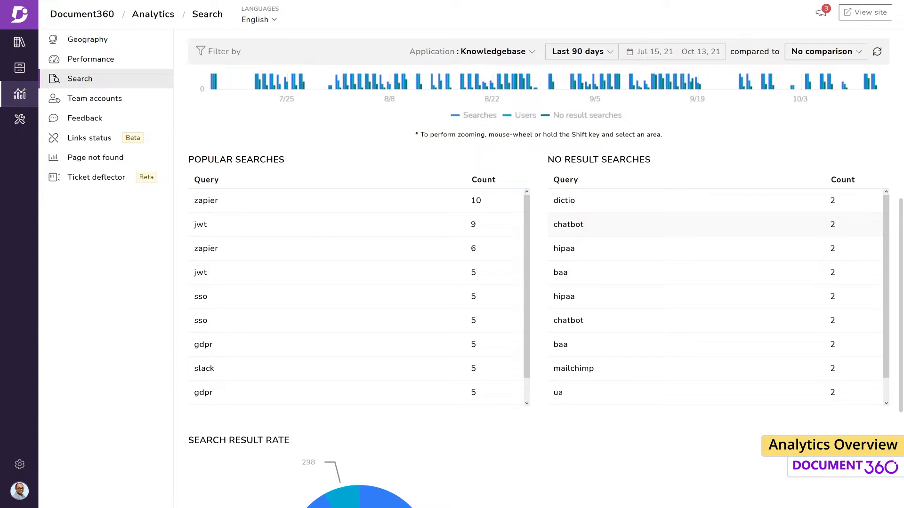
left_click_drag(553, 225, 588, 228)
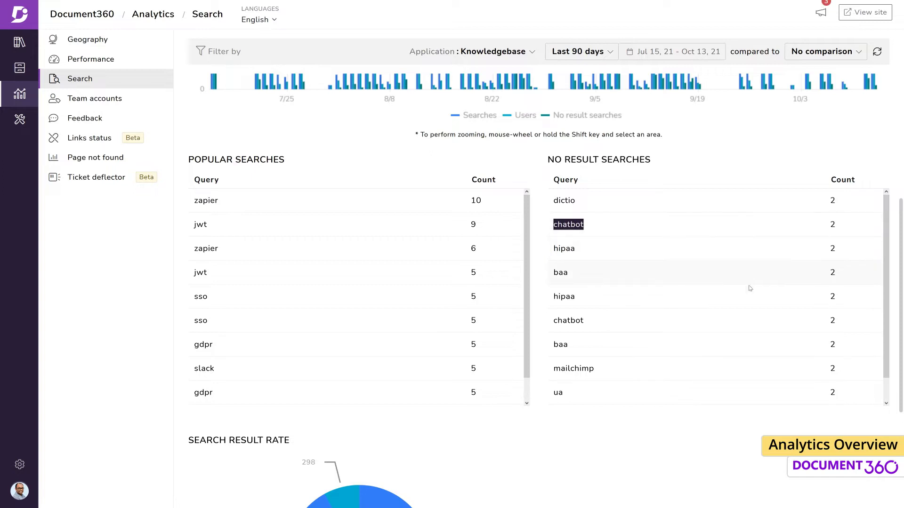
scroll(892, 354, "down", 3)
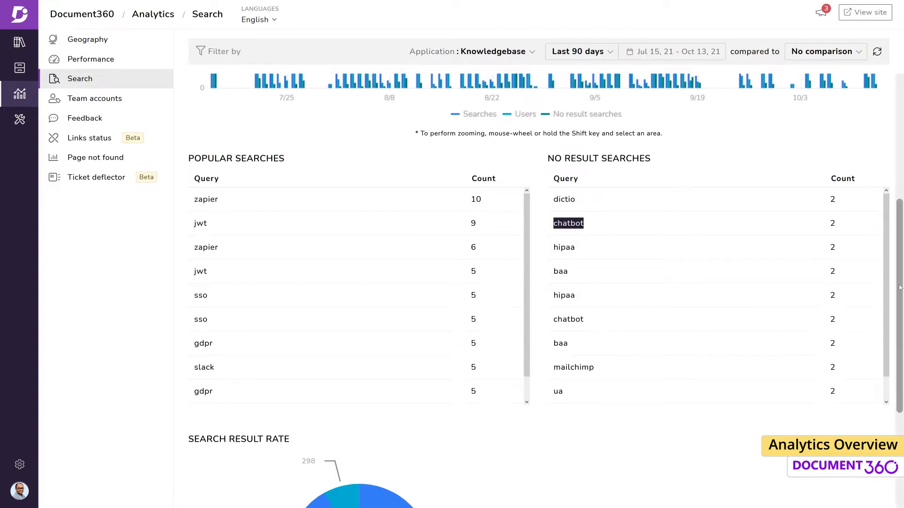
Step: Sort team accounts by articles created and list the top member's 12 created articles
left_click(113, 104)
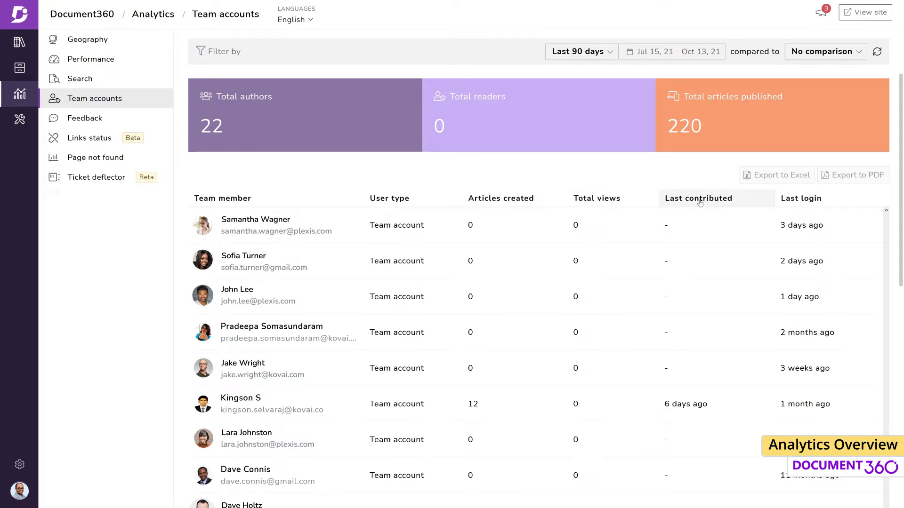
left_click(537, 200)
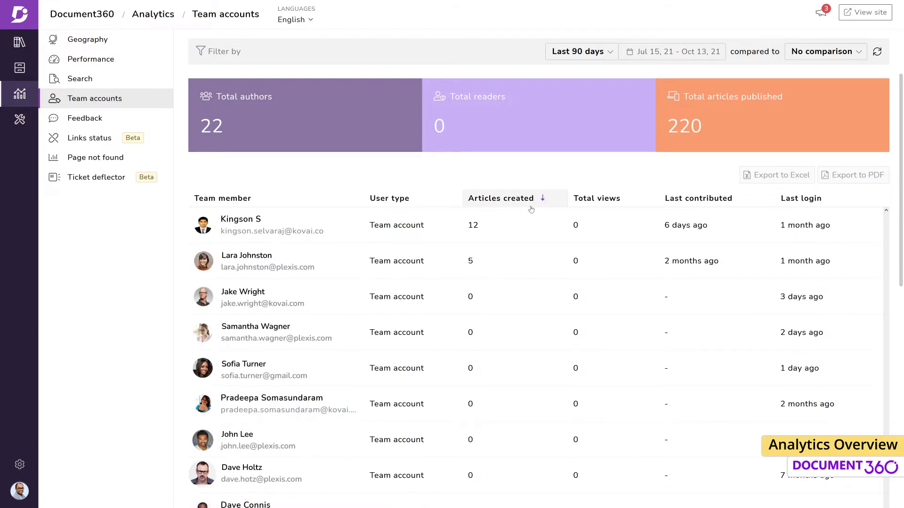
left_click(260, 224)
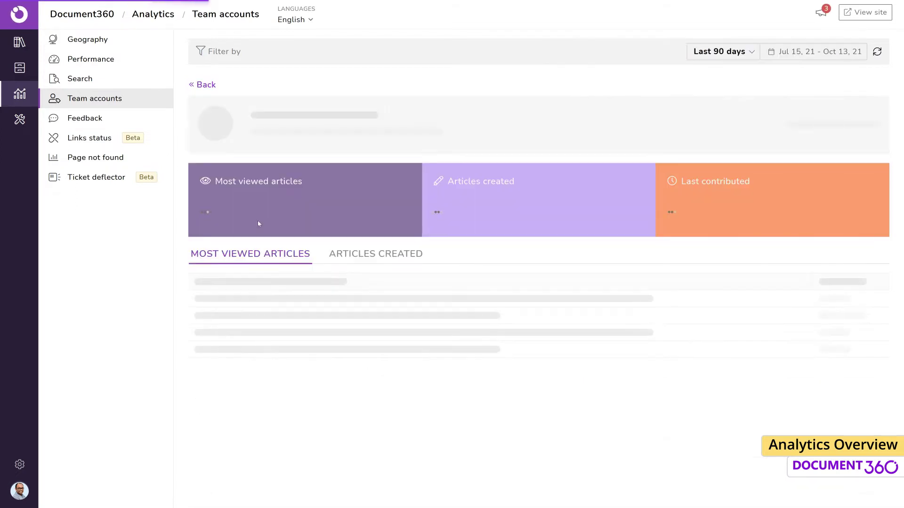
left_click(374, 262)
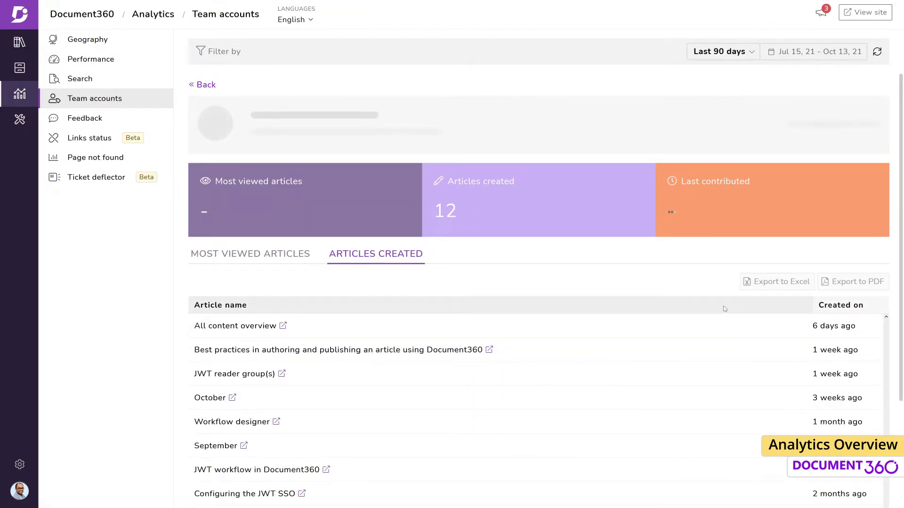
scroll(592, 294, "down", 3)
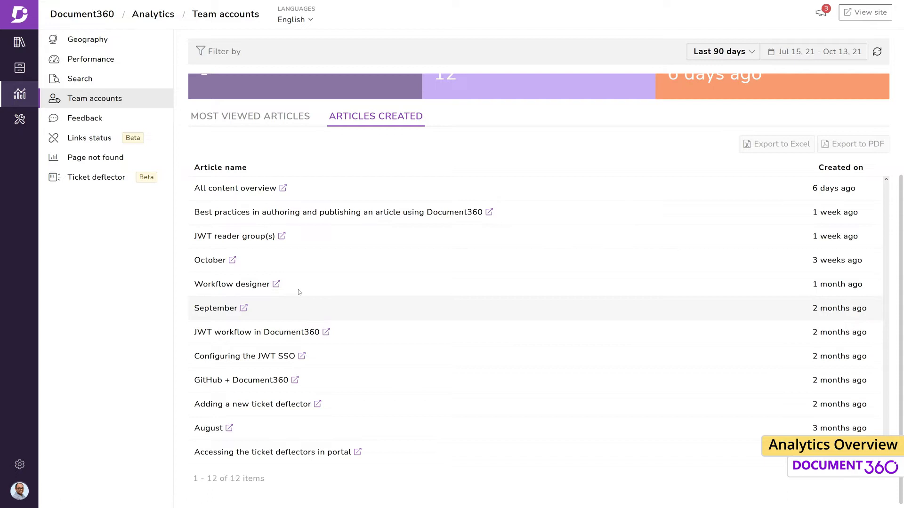
Step: Open Feedback analytics and view the feedback on 'All content - Bulk operations'
left_click(124, 120)
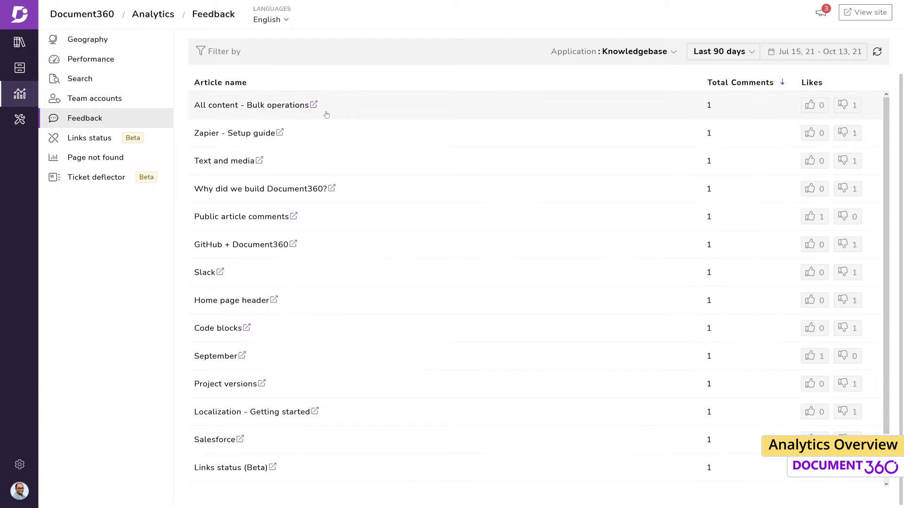
left_click(262, 109)
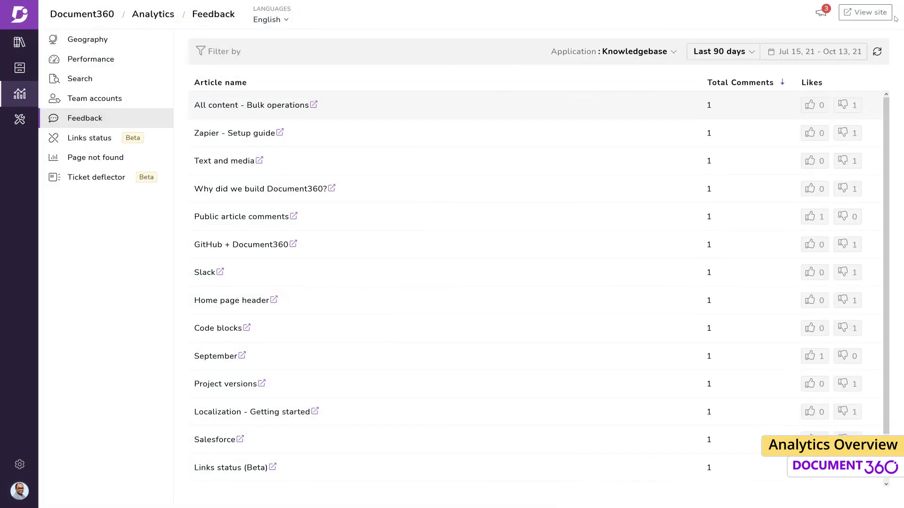
Step: Close the feedback panel and show only broken links in Links status
left_click(891, 14)
left_click(109, 142)
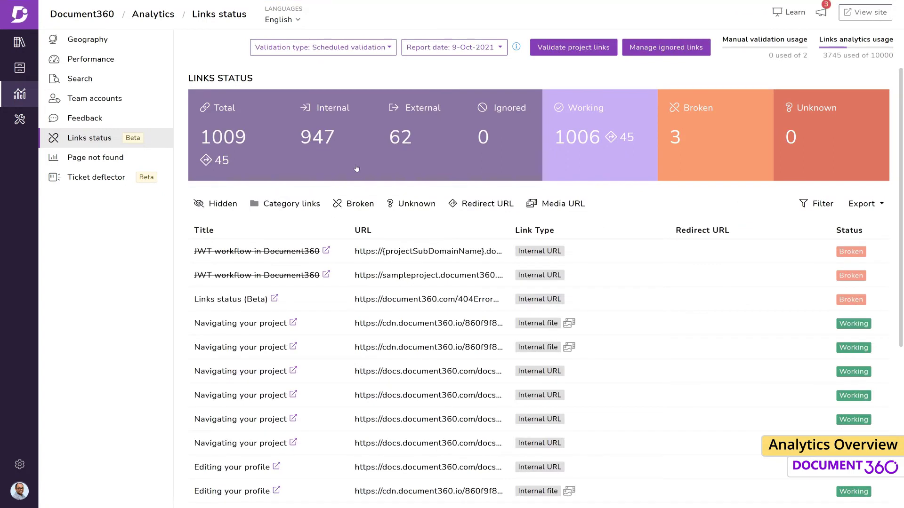
left_click(729, 140)
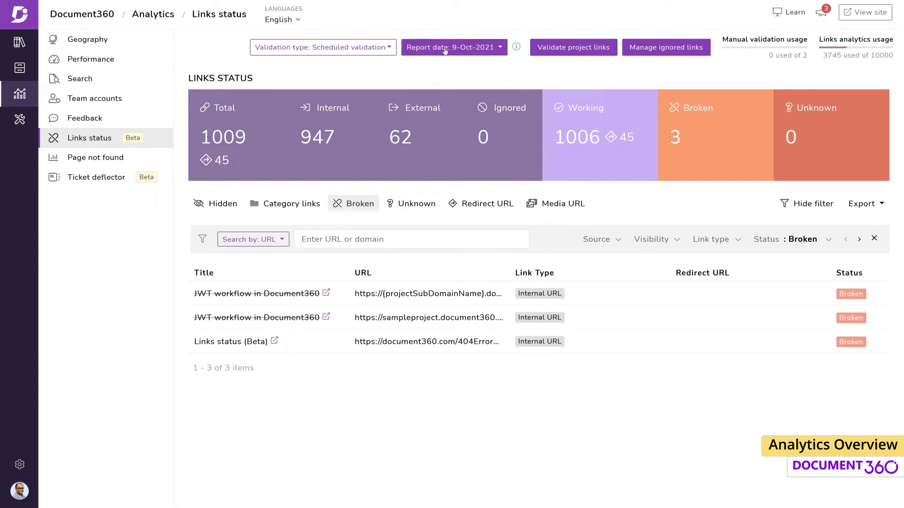
Step: Check an article's link status details, then switch to Article level validation
left_click(389, 49)
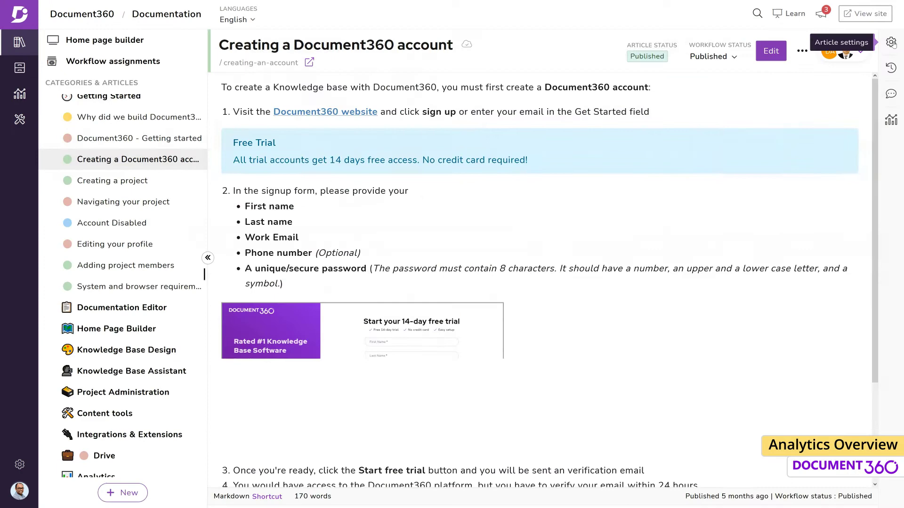
left_click(890, 119)
left_click(839, 199)
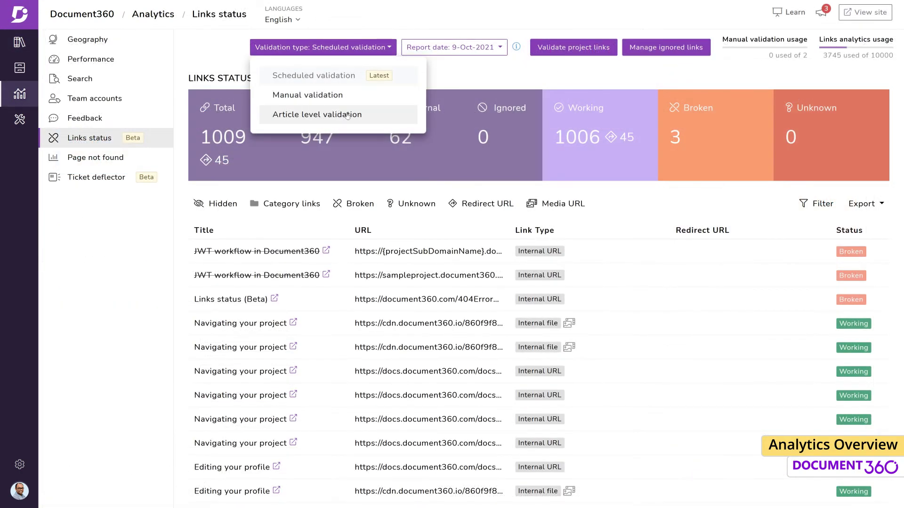
left_click(317, 114)
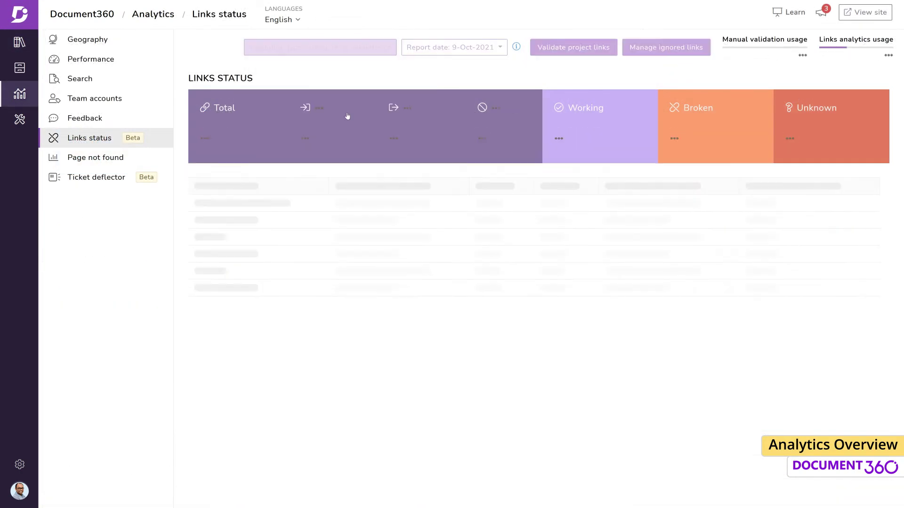
Step: Open Page not found analytics and page forward to page 4, entries 31–40 of 363
left_click(126, 160)
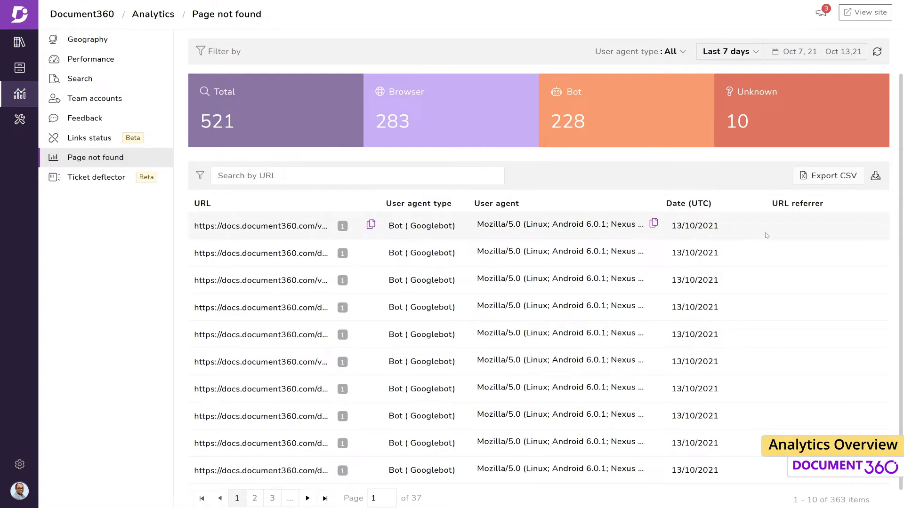
scroll(766, 235, "down", 1)
left_click(272, 479)
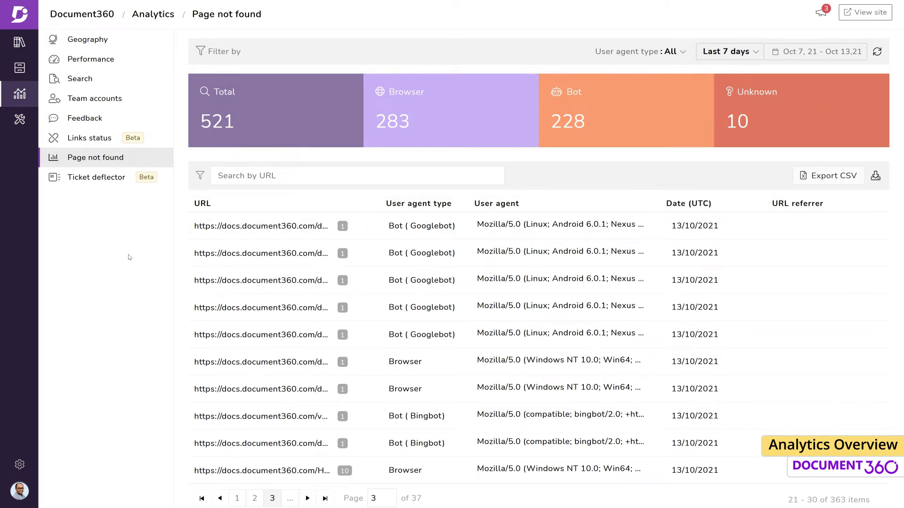
scroll(216, 389, "down", 1)
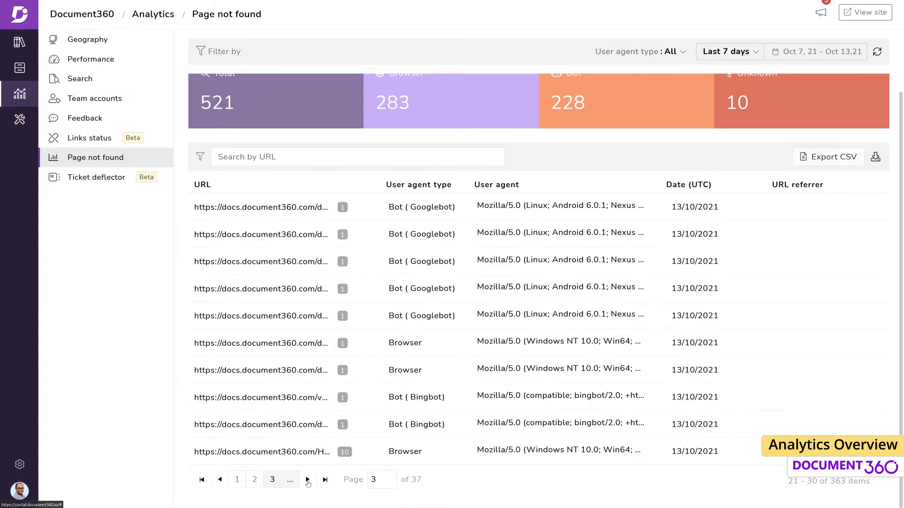
left_click(308, 480)
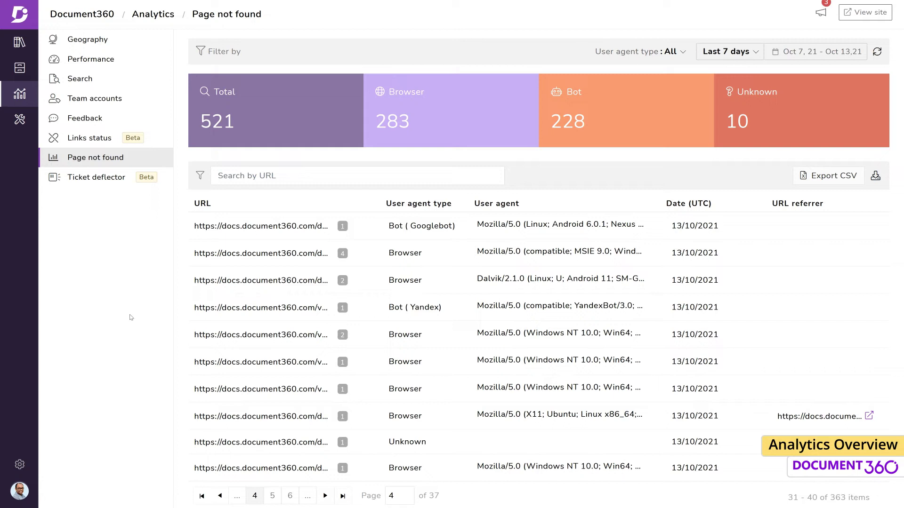
left_click(114, 180)
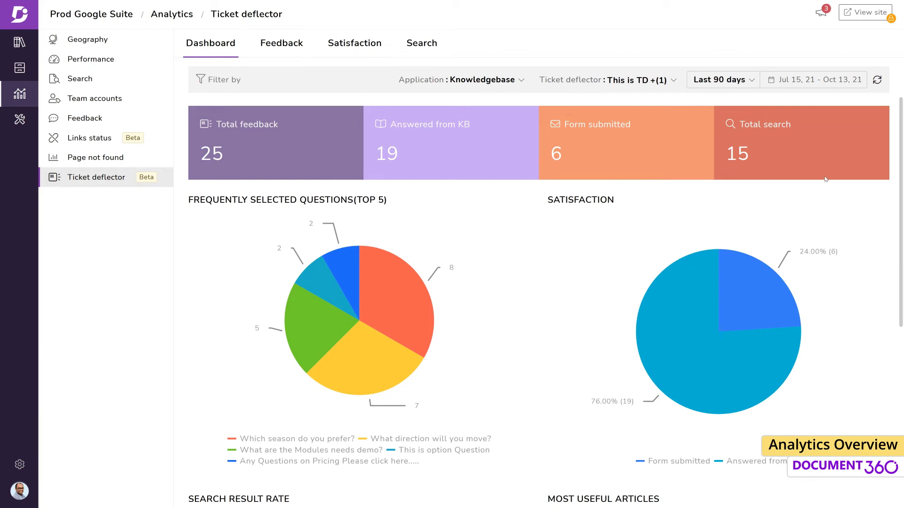
Step: Scroll through the Ticket deflector overview: 25 feedback, 19 answered from KB
scroll(476, 182, "down", 2)
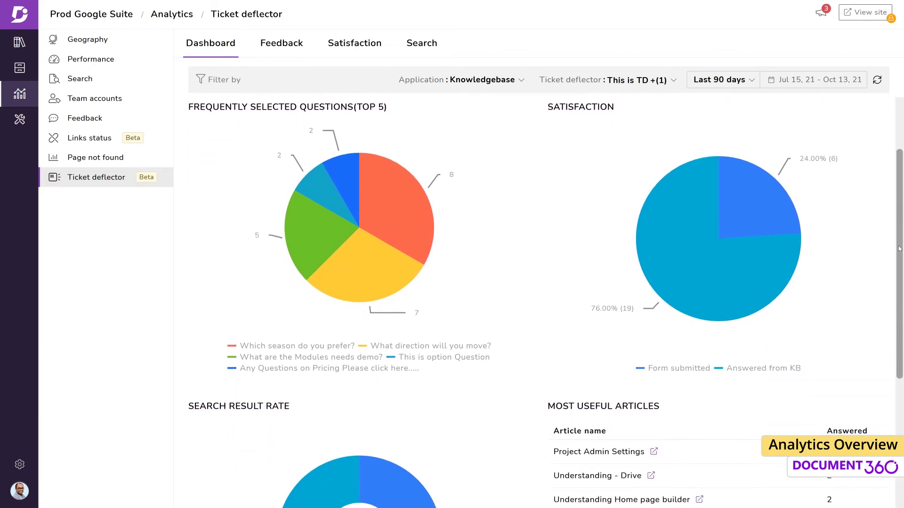
mouse_move(416, 222)
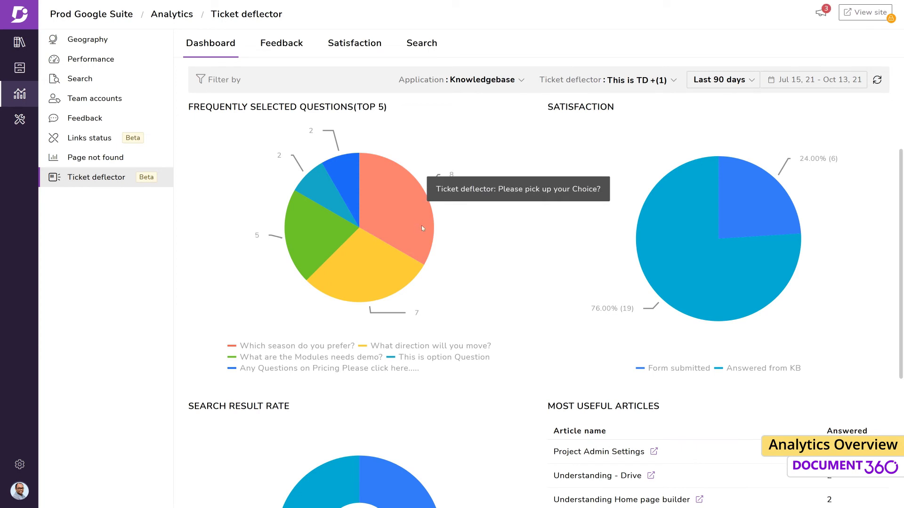
left_click_drag(896, 283, 900, 384)
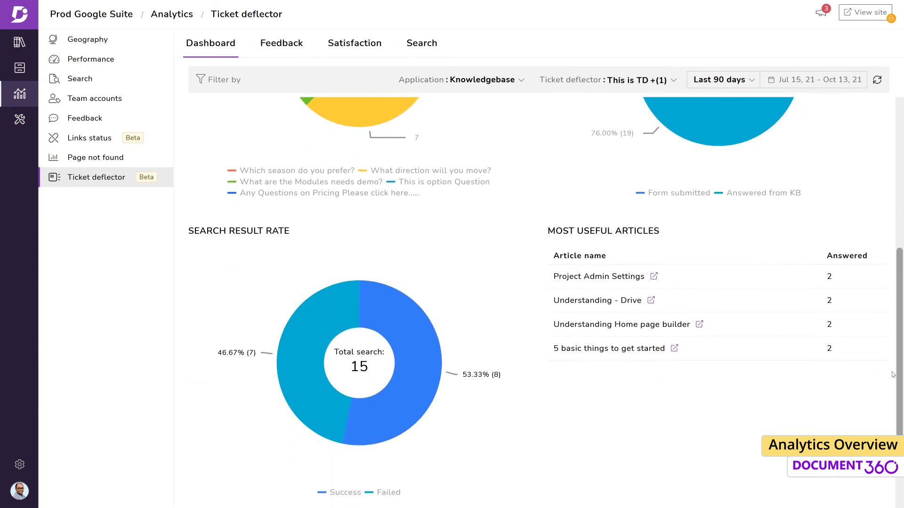
Step: Check the Feedback, Satisfaction and Search tabs, ending on frequent search keys
left_click(282, 43)
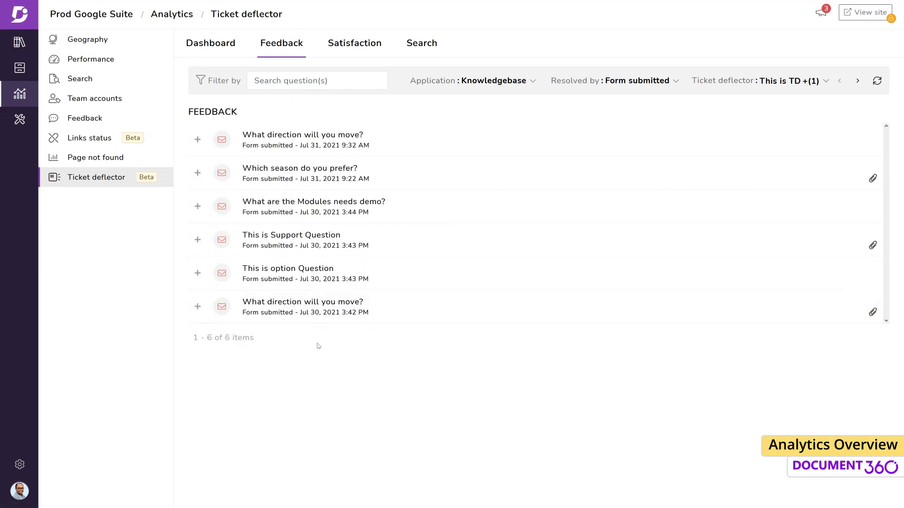
left_click(378, 46)
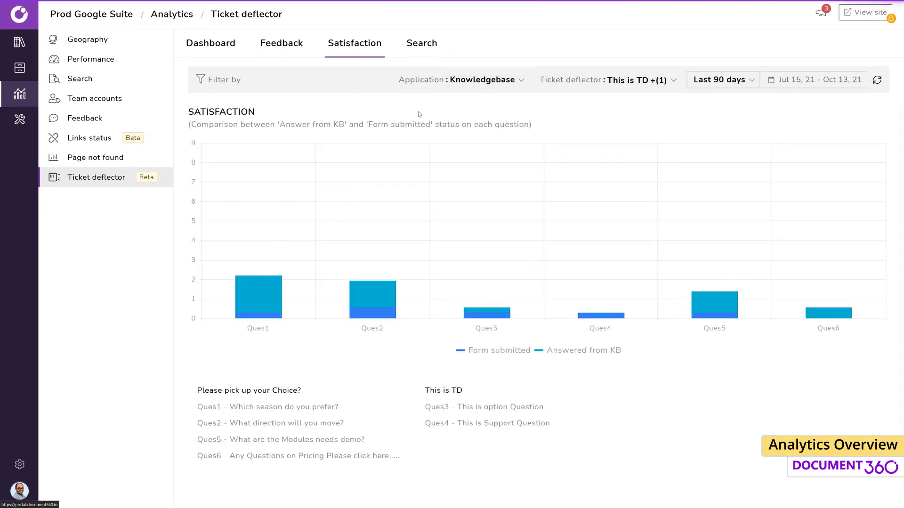
left_click(429, 51)
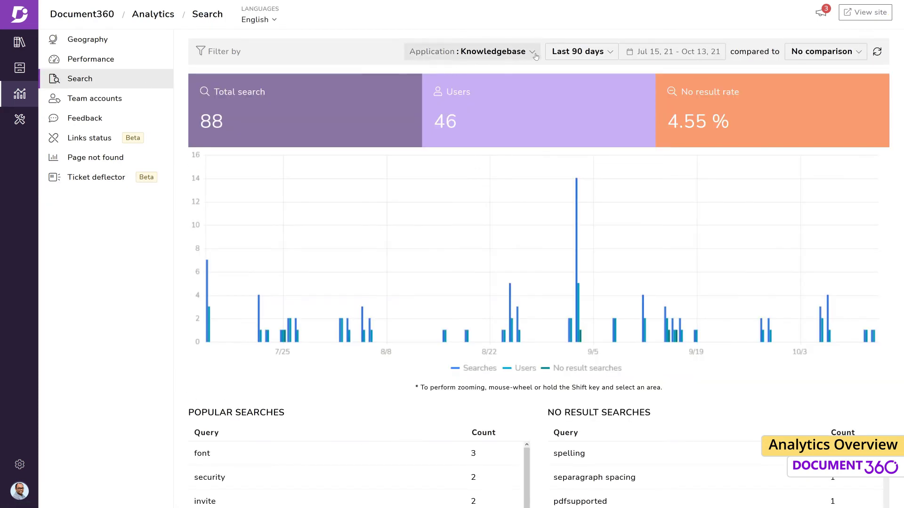
Step: Choose Knowledgebase assistant as the application, then view its Performance: 2025 views, 773 reads
left_click(531, 53)
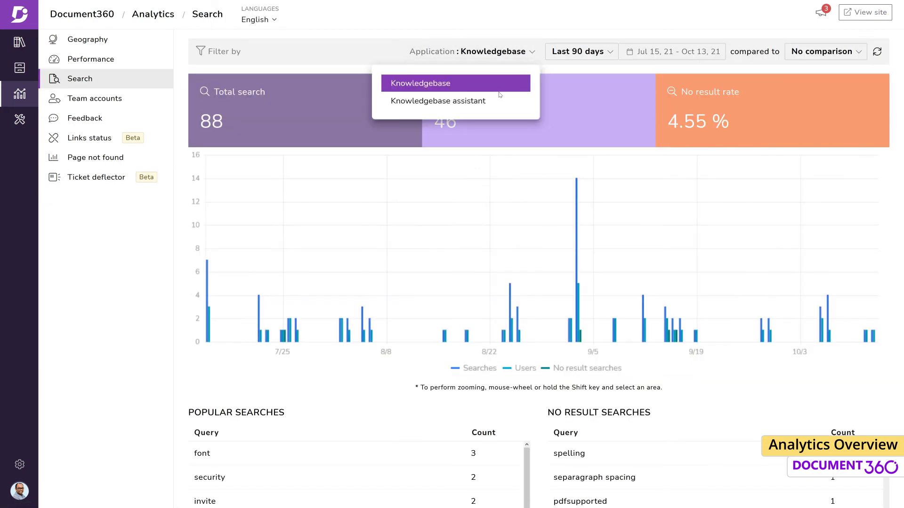
left_click(495, 101)
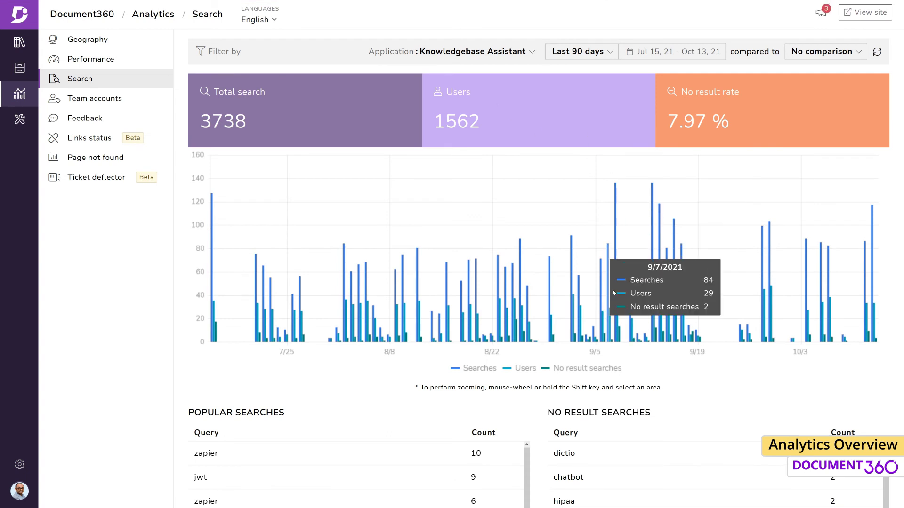
mouse_move(896, 273)
left_mouse_down()
mouse_move(894, 406)
mouse_move(893, 265)
left_mouse_up()
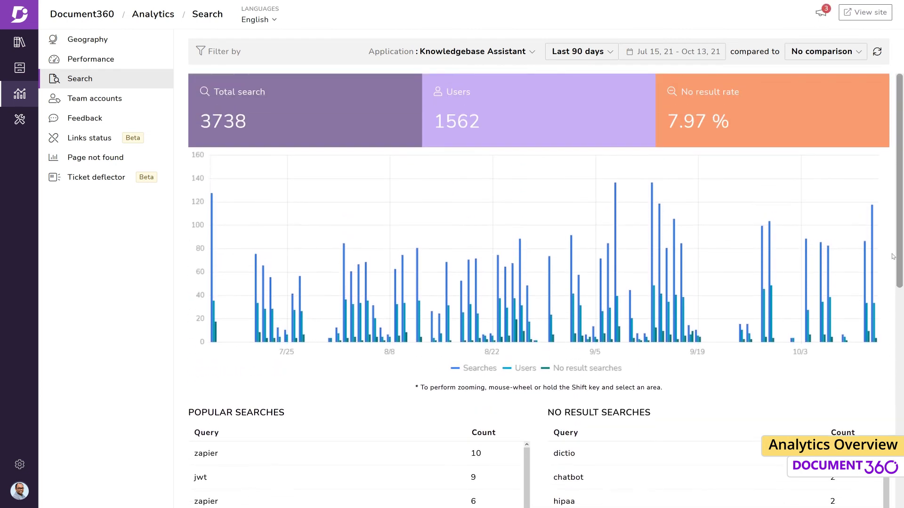
left_click(91, 59)
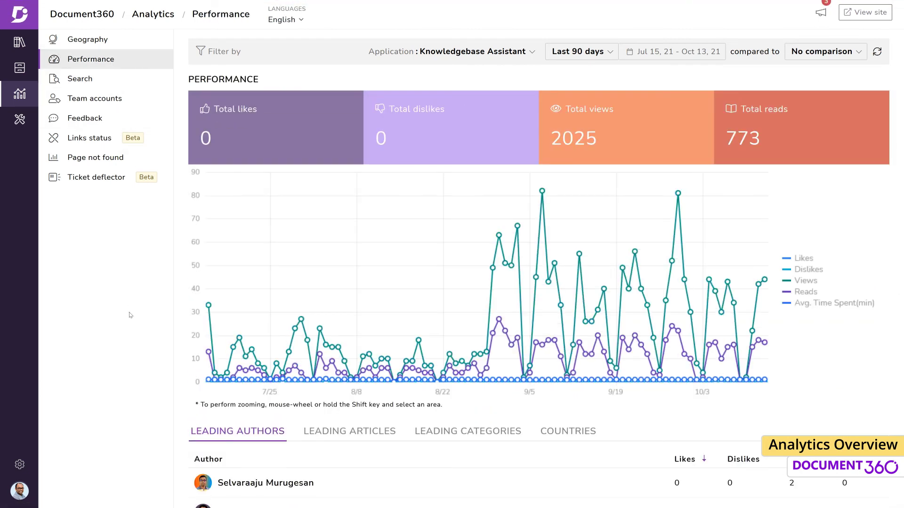
Step: Compare Knowledgebase Assistant performance with the previous quarter (846 views, 306 reads) and show leading articles
left_click(838, 58)
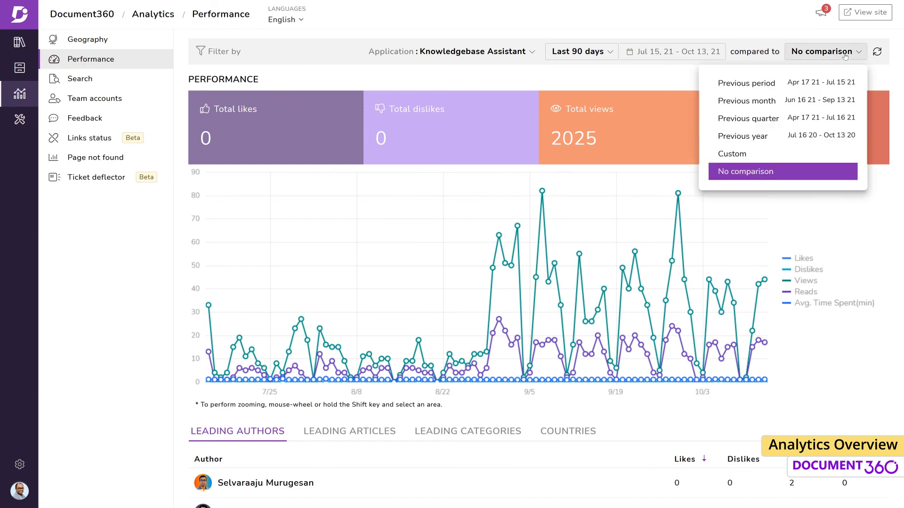
left_click(786, 117)
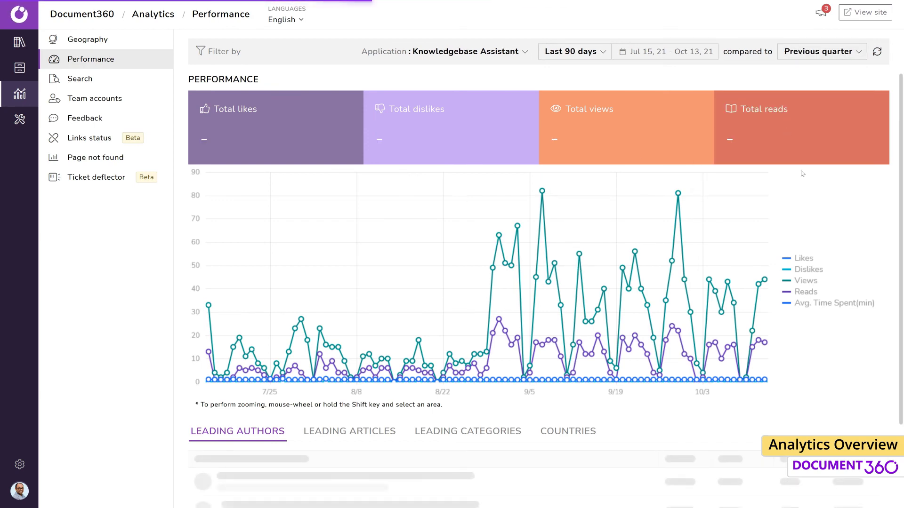
scroll(900, 154, "down", 4)
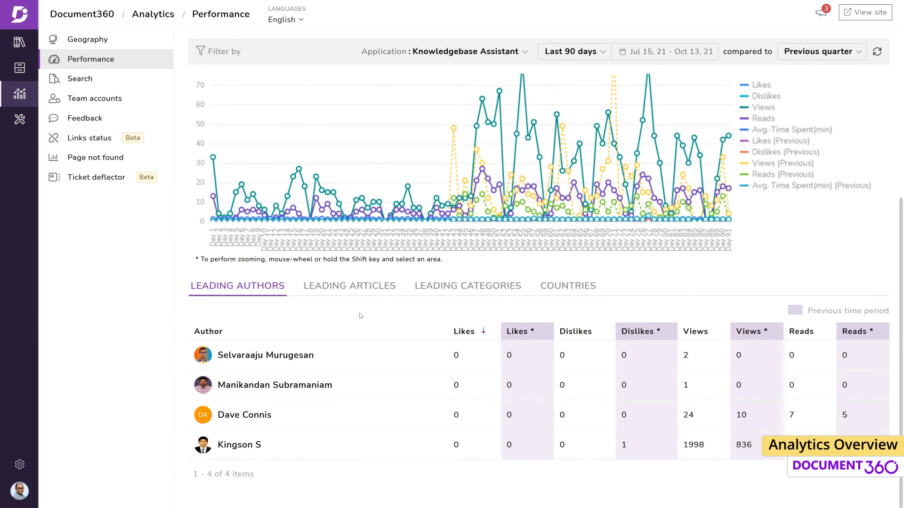
left_click(356, 288)
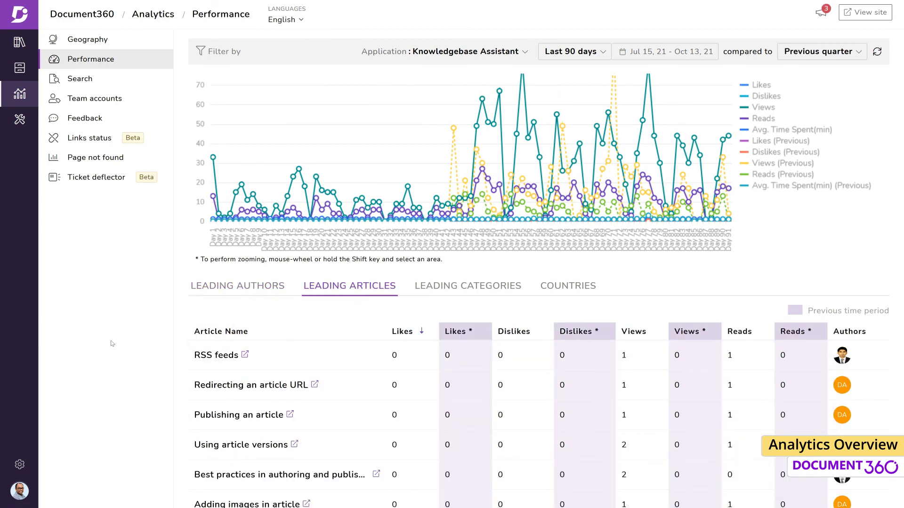
scroll(389, 123, "up", 4)
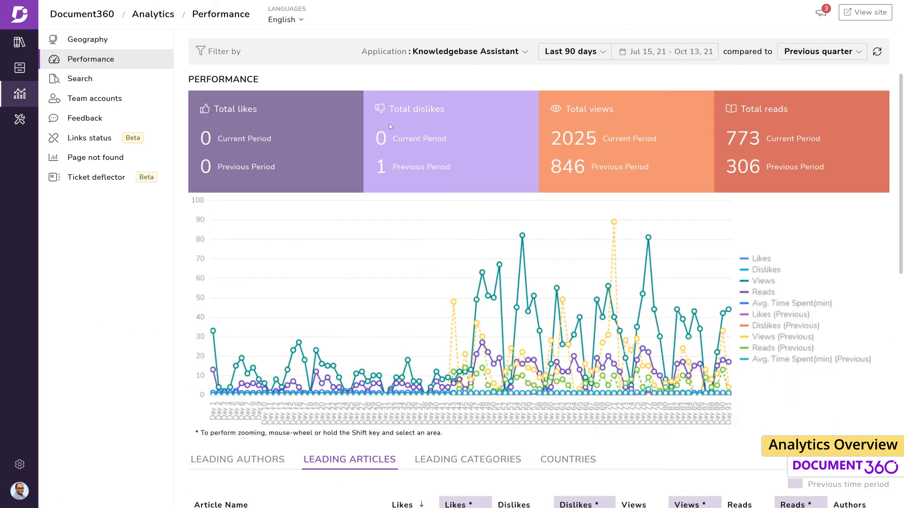
Step: Compare Geography visits for the last 90 days against the previous quarter, then go back to Performance
left_click(135, 44)
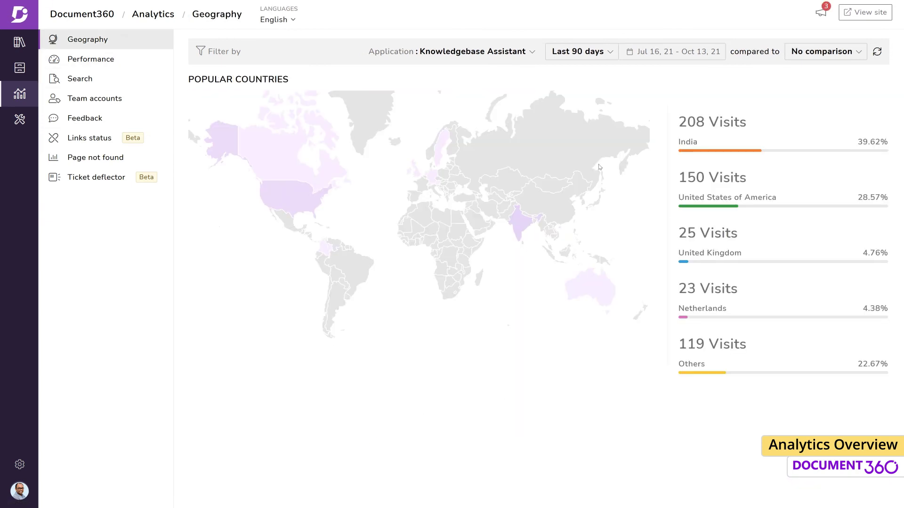
left_click(612, 53)
left_click(601, 125)
left_click(823, 51)
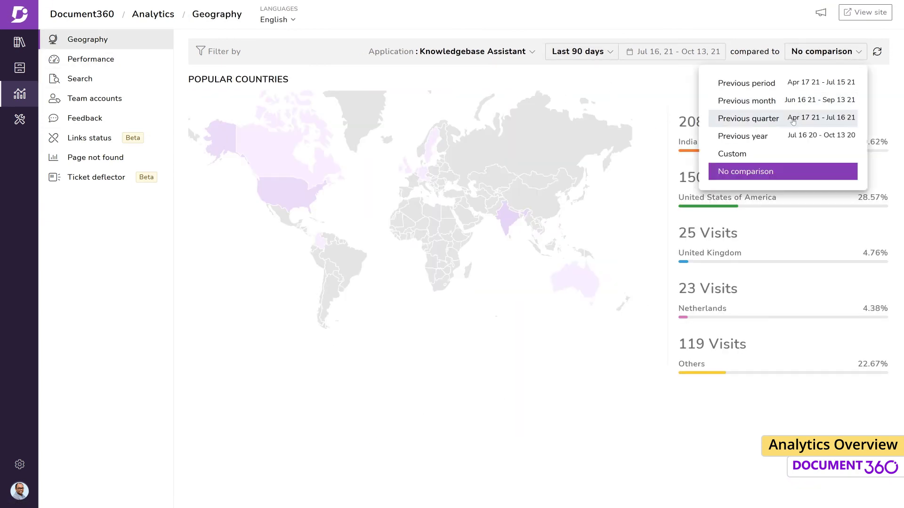
left_click(792, 122)
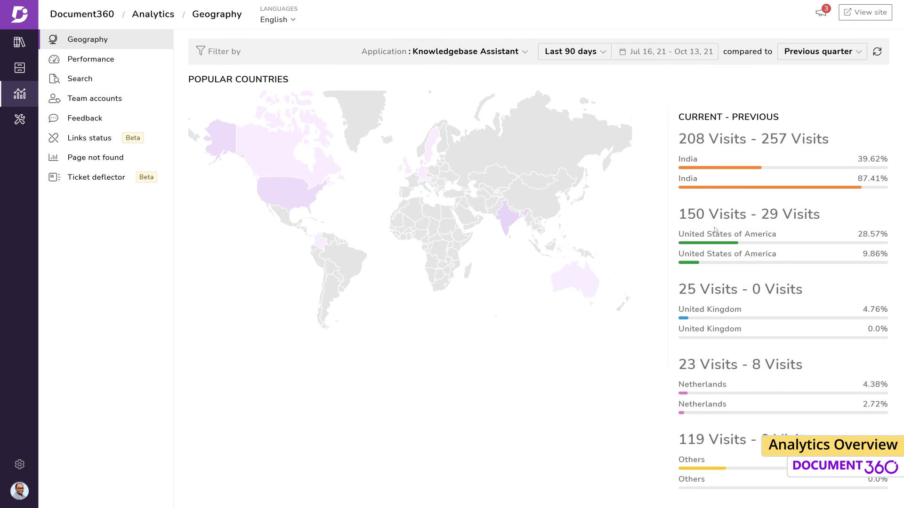
left_click(90, 59)
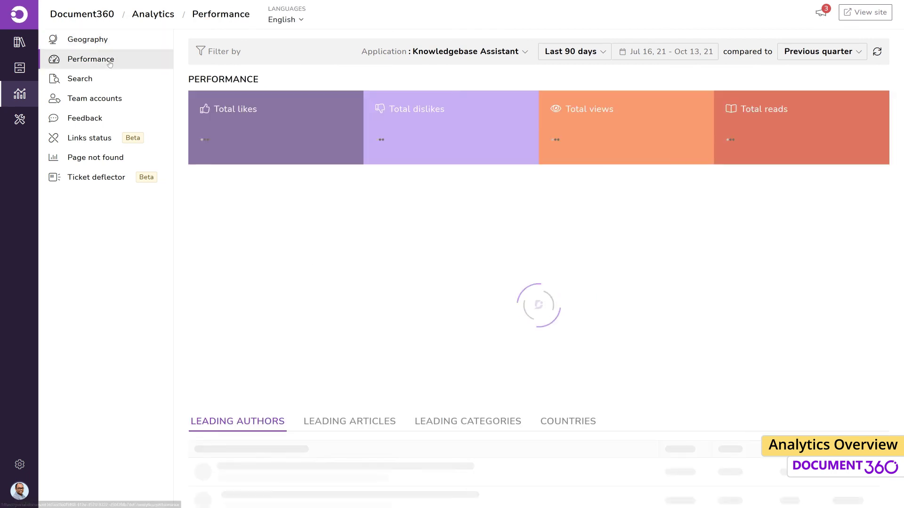
Step: Show Search analytics for the Knowledgebase application over the last 30 days
left_click(80, 79)
left_click(570, 51)
left_click(594, 99)
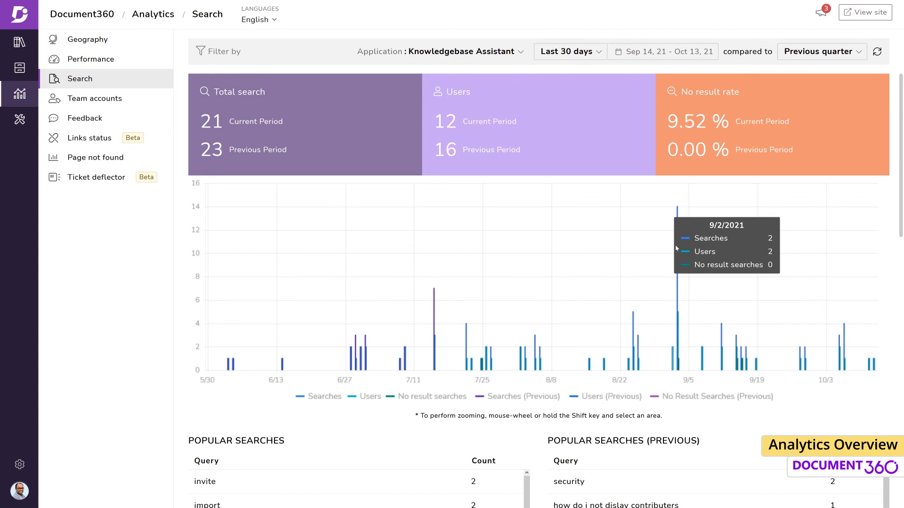
scroll(856, 250, "down", 6)
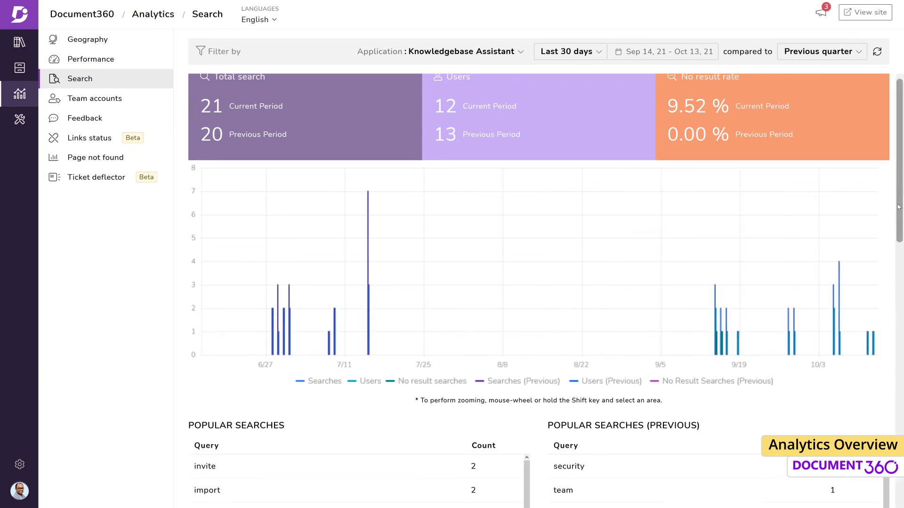
scroll(885, 296, "down", 9)
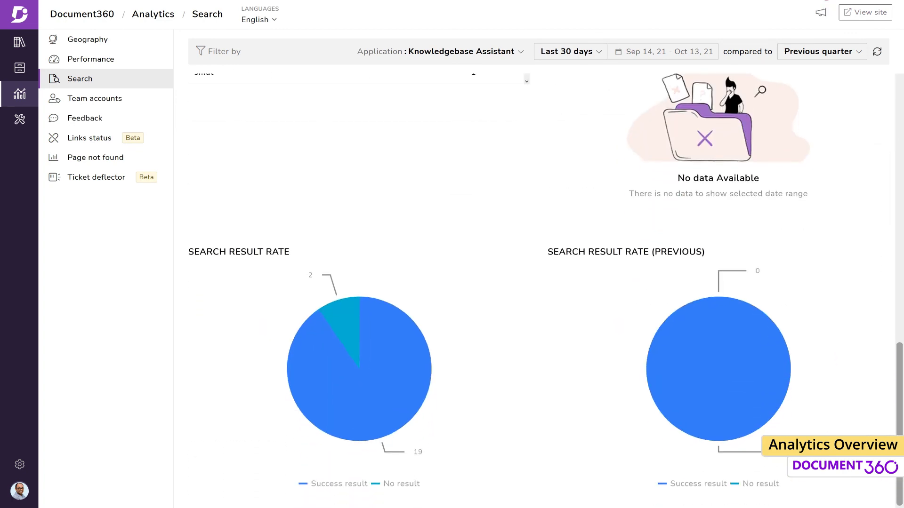
scroll(885, 296, "up", 15)
left_click(520, 51)
left_click(524, 81)
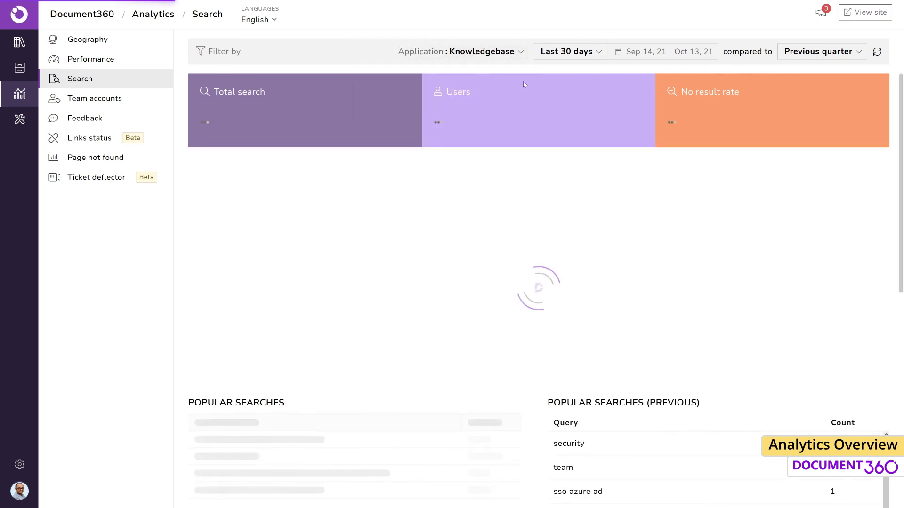
Step: Open the Feedback report set to the last 90 days
left_click(83, 118)
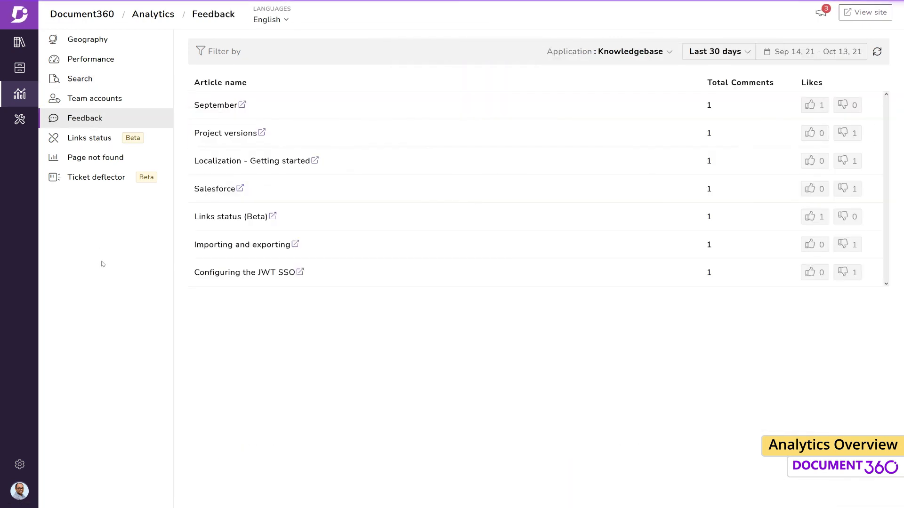
left_click(734, 52)
left_click(737, 118)
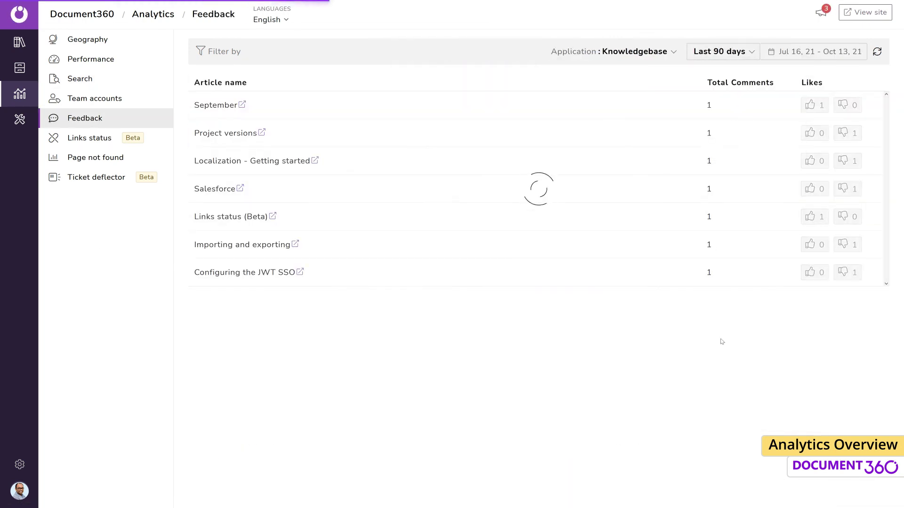